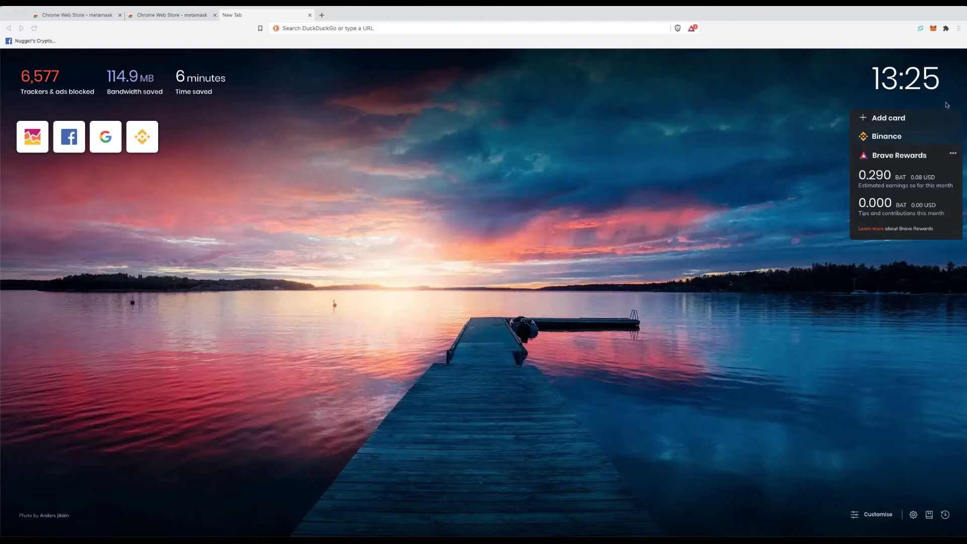
Open the MetaMask wallet extension and expand it to a full-page view
{"action": "left_click", "coordinate": [933, 31]}
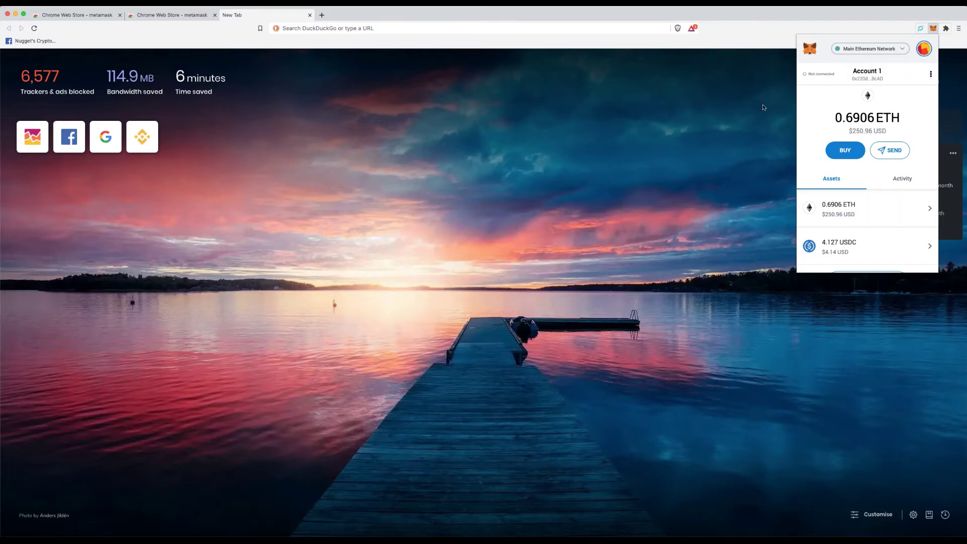
{"action": "left_click", "coordinate": [932, 74]}
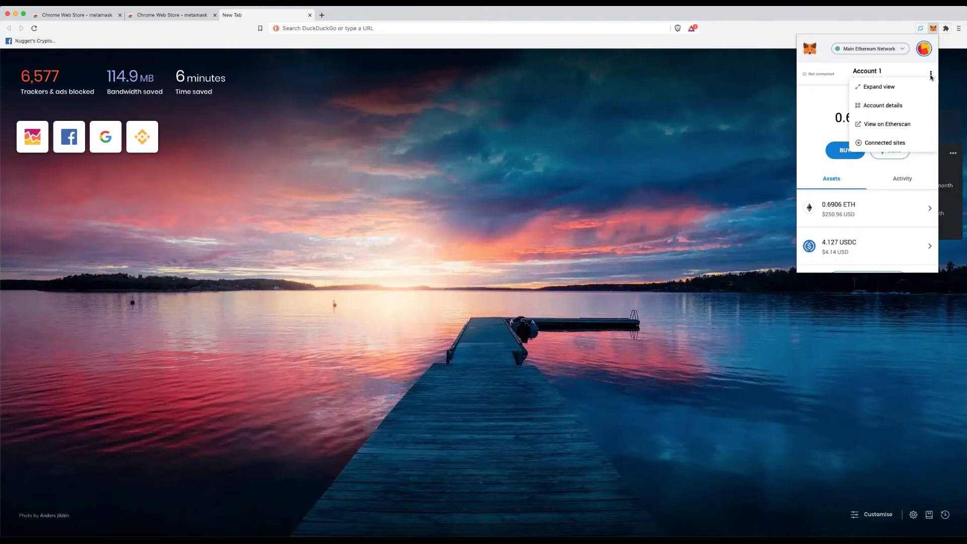
{"action": "left_click", "coordinate": [882, 89]}
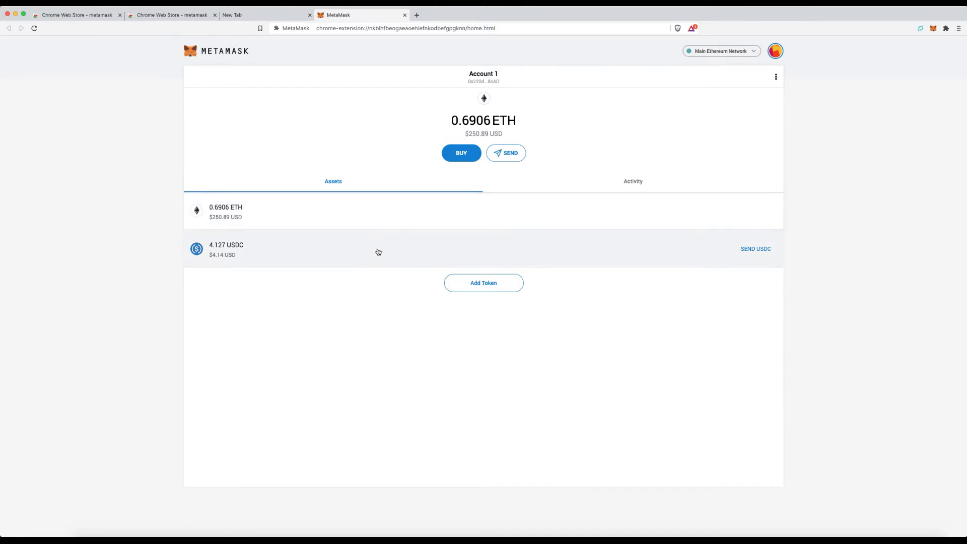
Copy Account 1's public address, view the USDC asset page and return to the account overview
{"action": "left_click", "coordinate": [495, 81]}
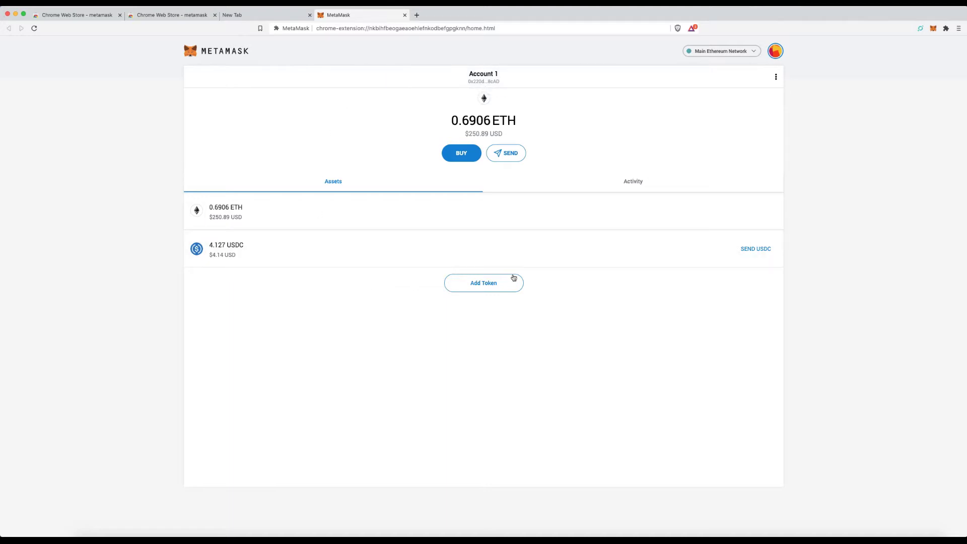
{"action": "left_click", "coordinate": [479, 252]}
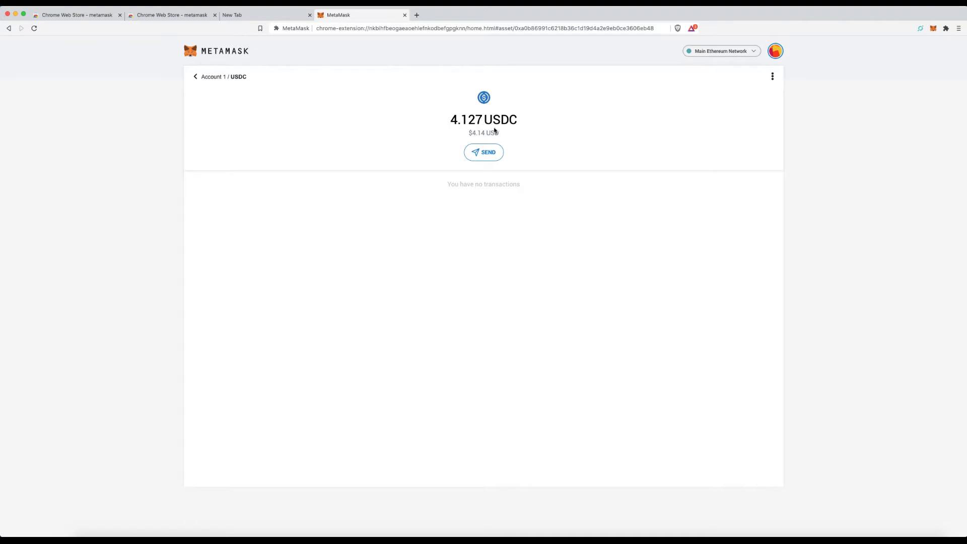
{"action": "left_click", "coordinate": [202, 79]}
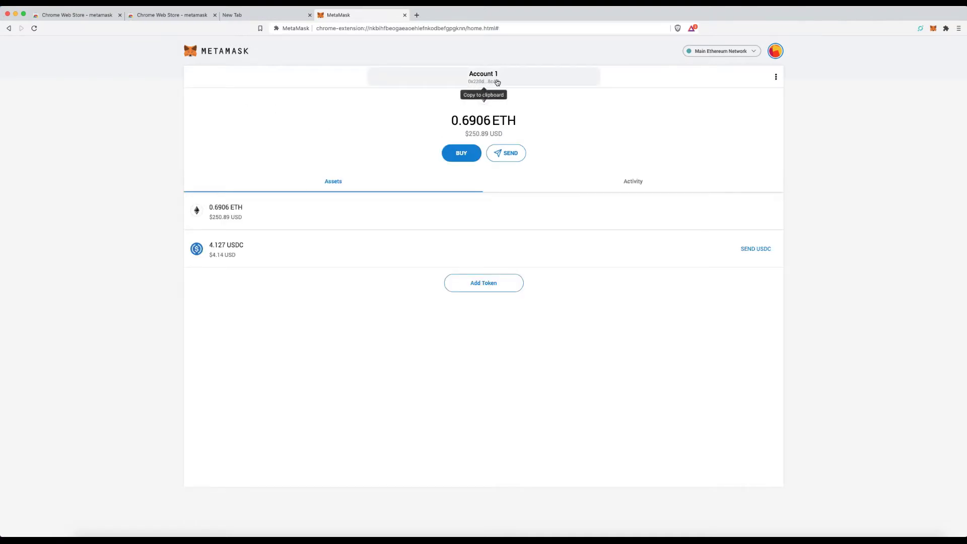
View Account 1's details with its QR code and editable account name, leaving the name as it is
{"action": "left_click", "coordinate": [777, 77]}
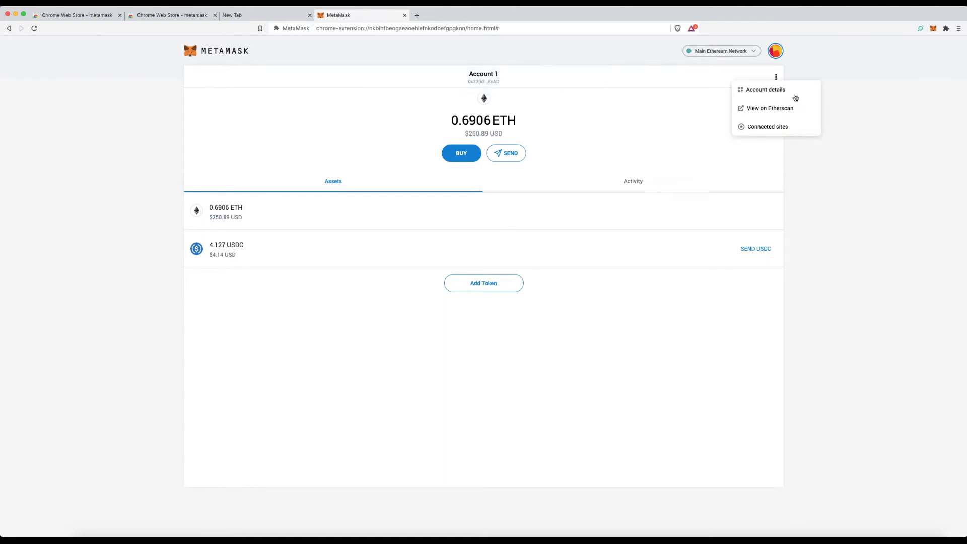
{"action": "left_click", "coordinate": [781, 91]}
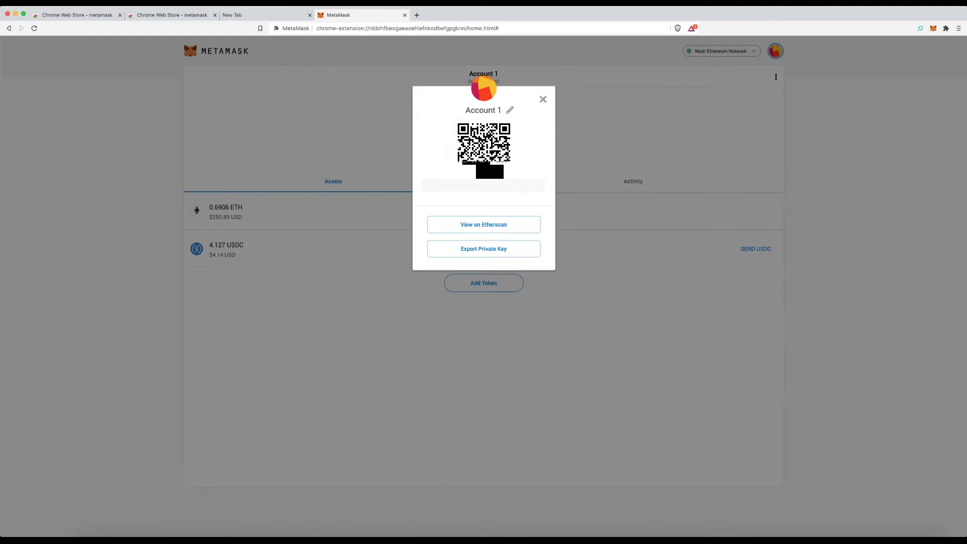
{"action": "left_click", "coordinate": [510, 112]}
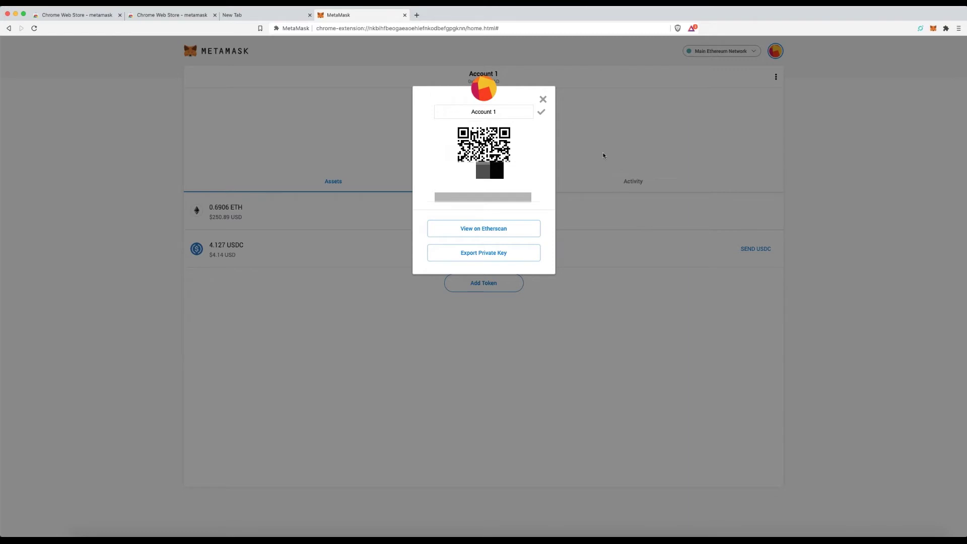
{"action": "left_click", "coordinate": [543, 98]}
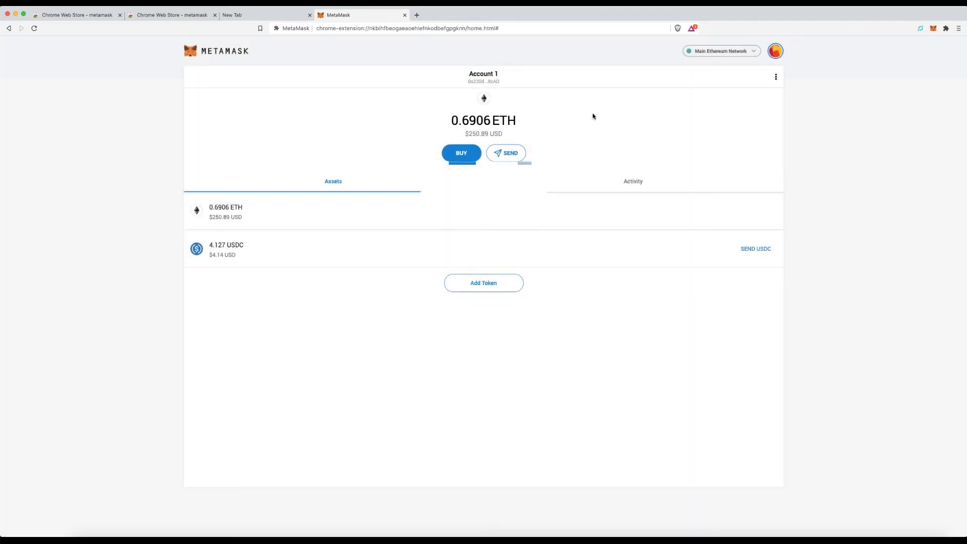
Look over Account 1's activity and assets, and view the list of wallet accounts and account options
{"action": "left_click", "coordinate": [616, 182]}
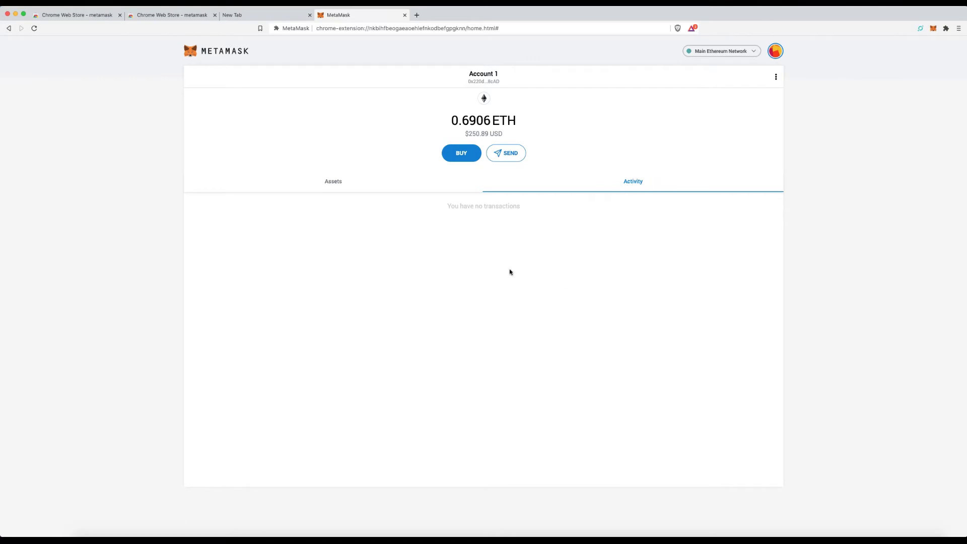
{"action": "left_click", "coordinate": [333, 181]}
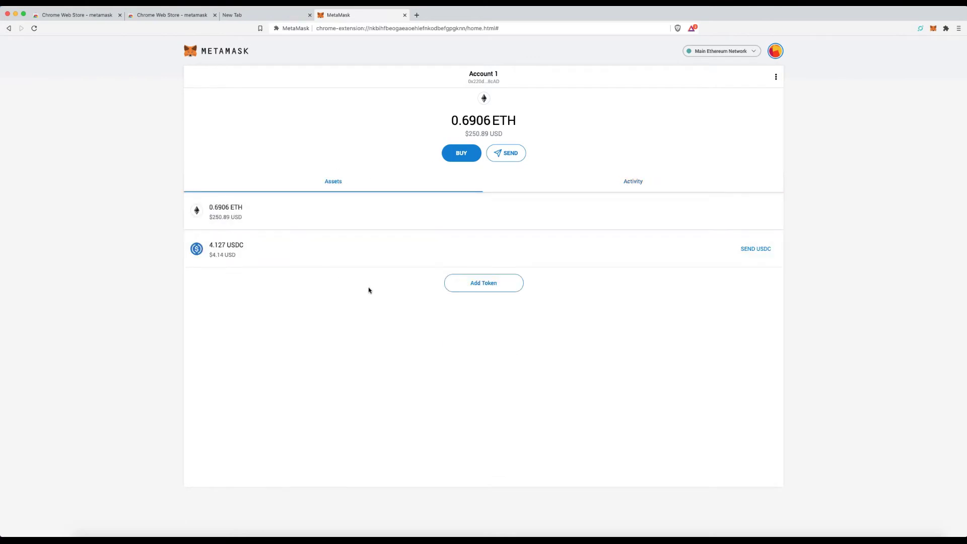
{"action": "left_click", "coordinate": [776, 52]}
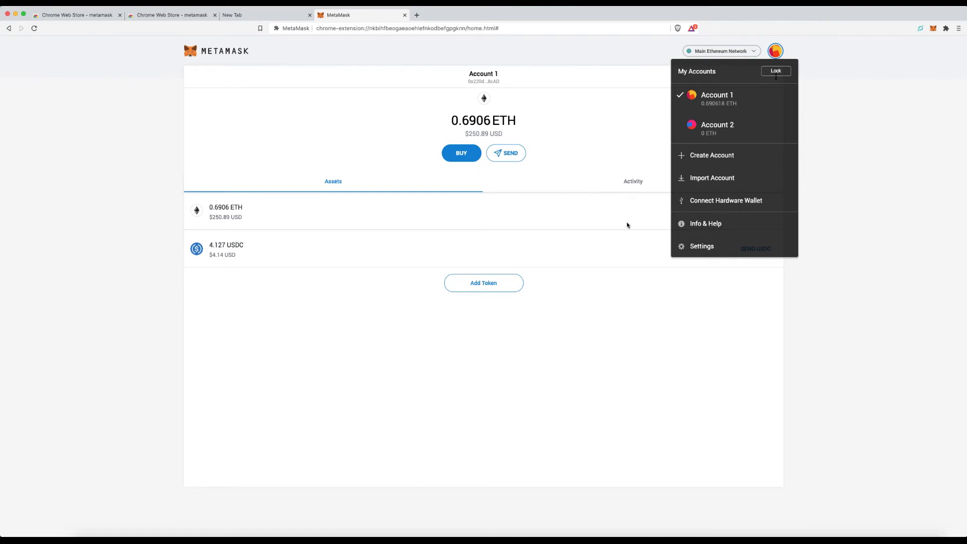
{"action": "left_click", "coordinate": [617, 301]}
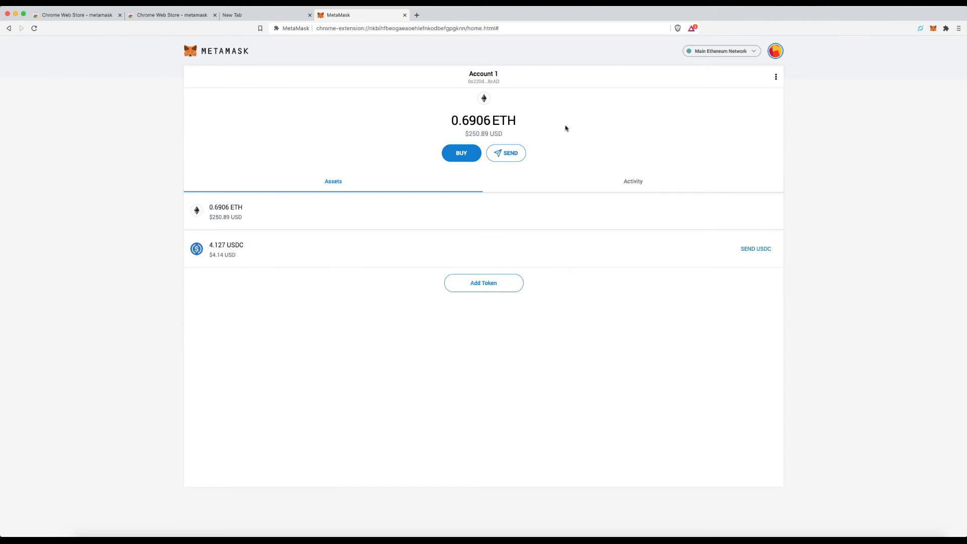
Examine the option to transfer between own accounts when sending funds, compare it with the account list, and cancel
{"action": "left_click", "coordinate": [512, 154]}
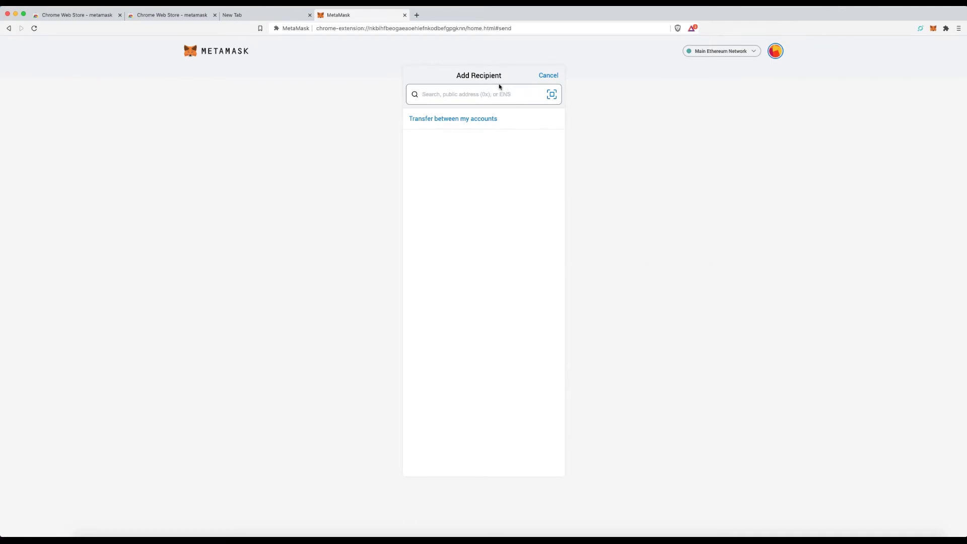
{"action": "left_click", "coordinate": [475, 118]}
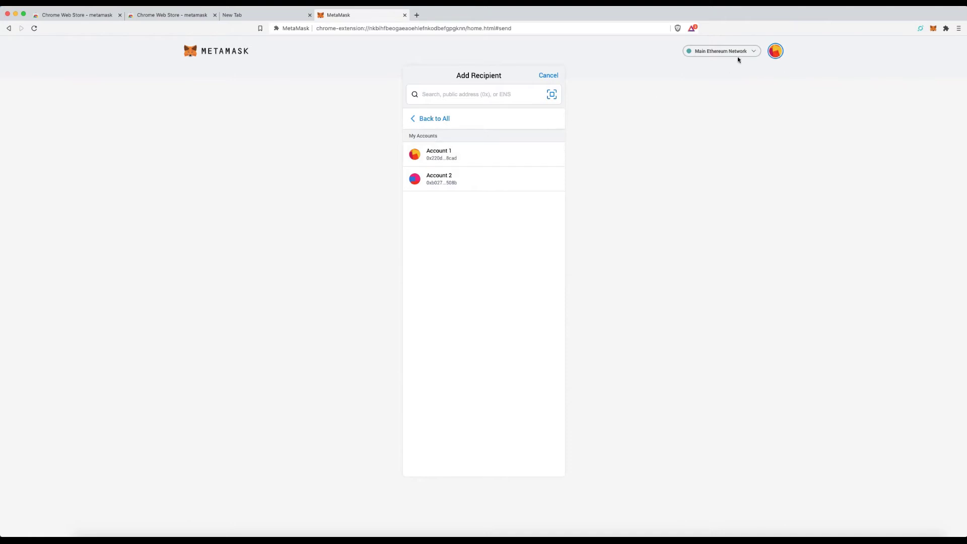
{"action": "left_click", "coordinate": [776, 53]}
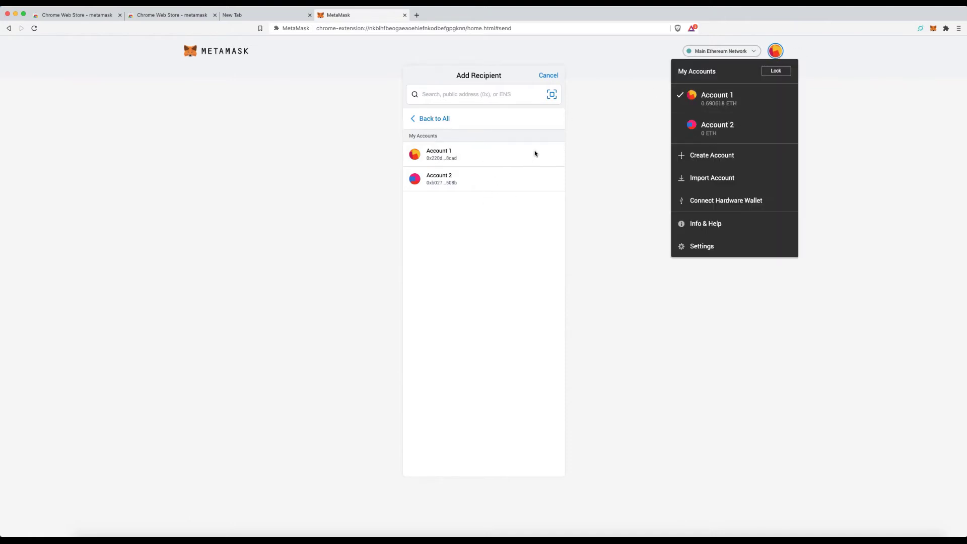
{"action": "left_click", "coordinate": [422, 122]}
{"action": "left_click", "coordinate": [423, 123]}
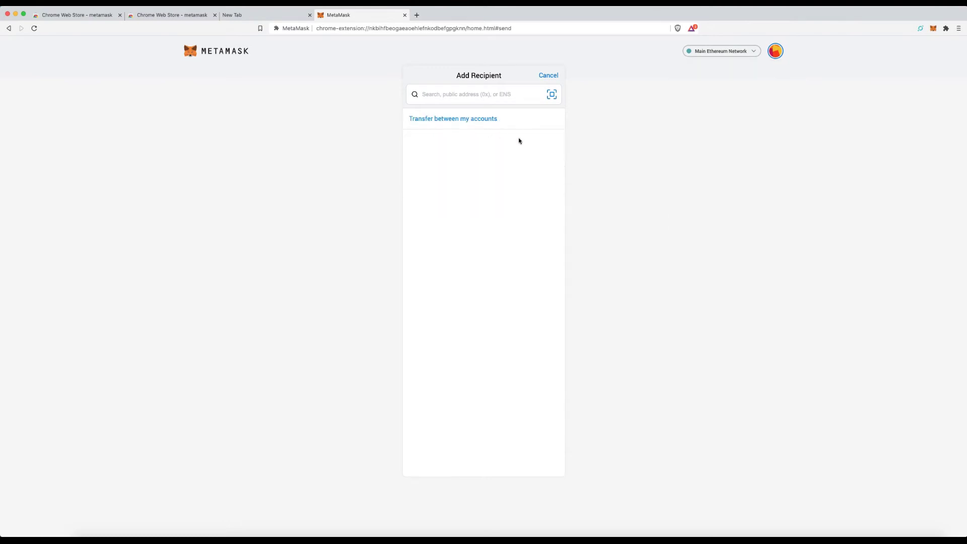
{"action": "left_click", "coordinate": [548, 75]}
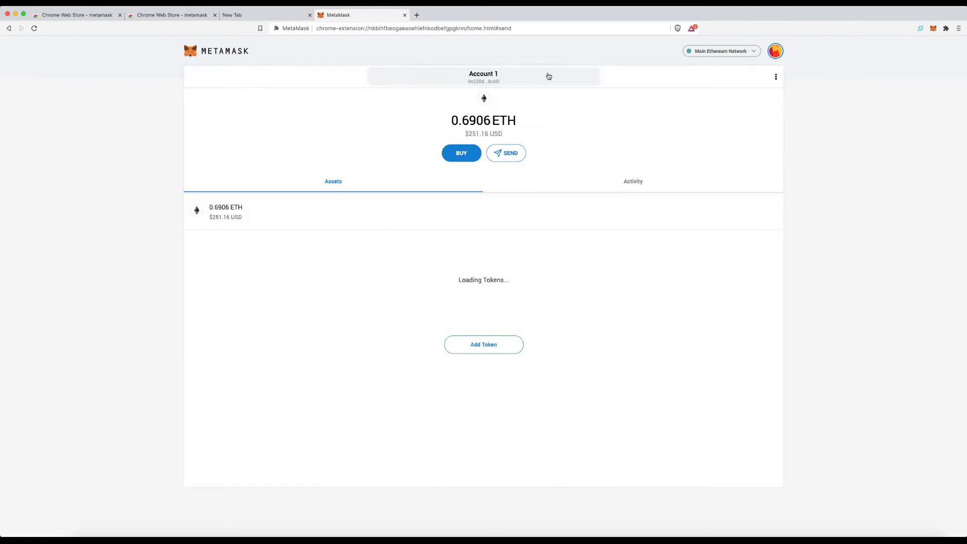
Copy Account 1's public address and paste it as the recipient of a new ETH transfer
{"action": "left_click", "coordinate": [497, 85]}
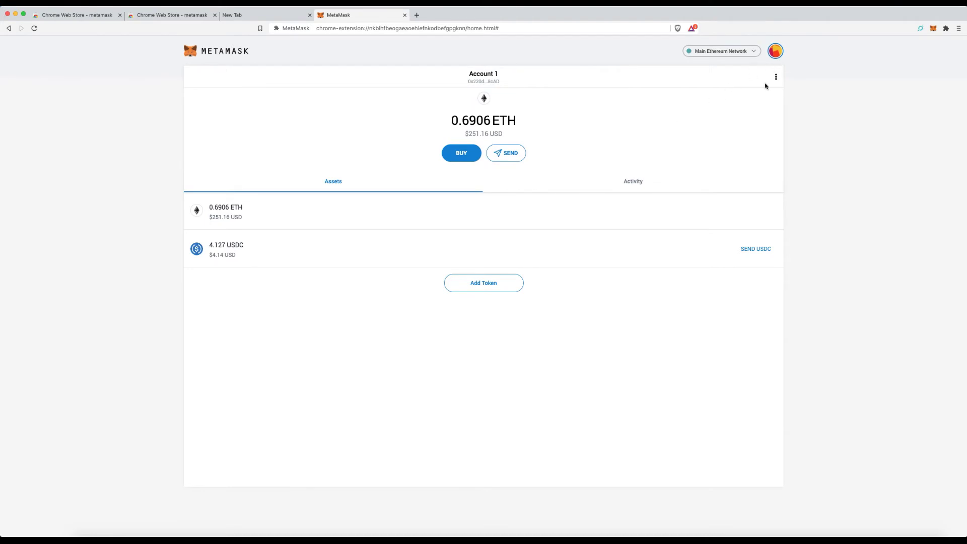
{"action": "left_click", "coordinate": [516, 156]}
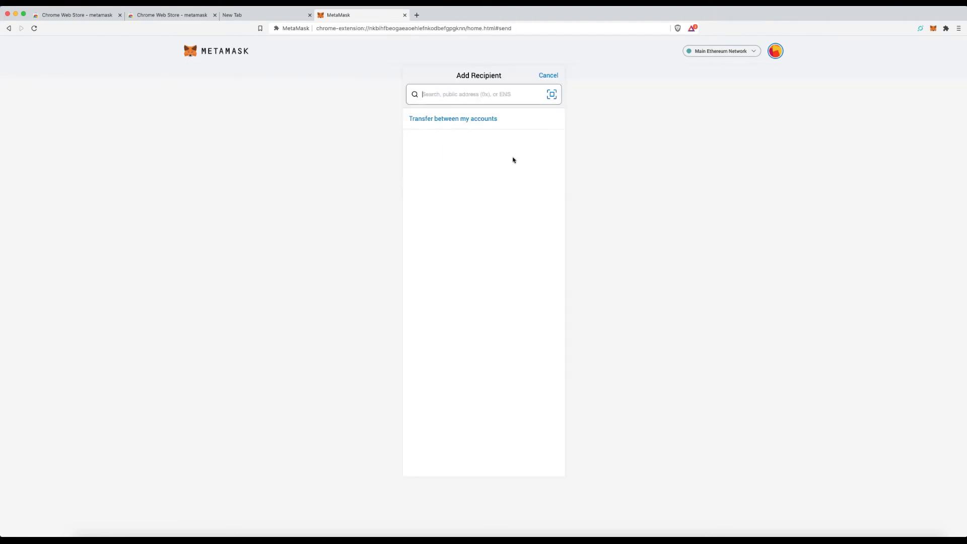
{"action": "right_click", "coordinate": [466, 91]}
{"action": "left_click", "coordinate": [490, 146]}
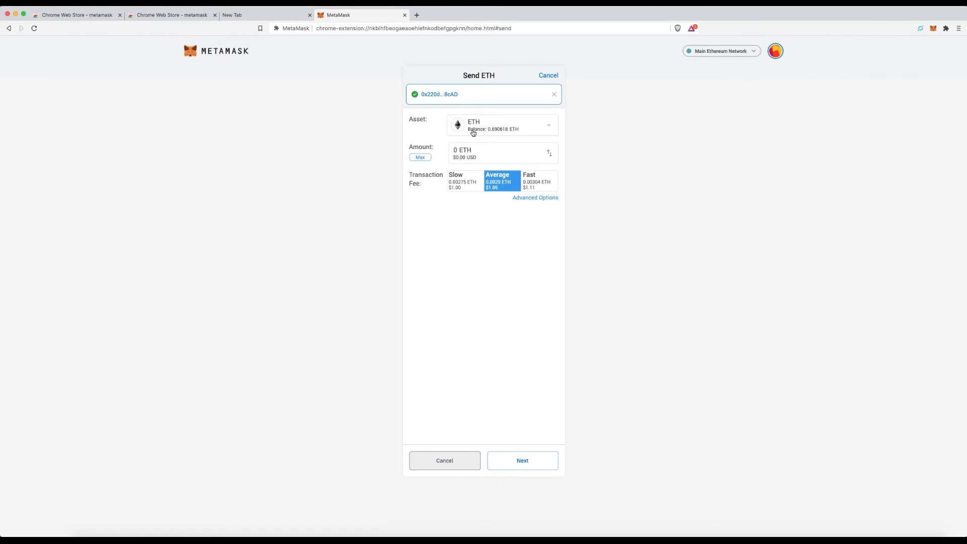
Examine the transfer's available assets and advanced gas settings, and cancel the transfer
{"action": "left_click", "coordinate": [552, 129]}
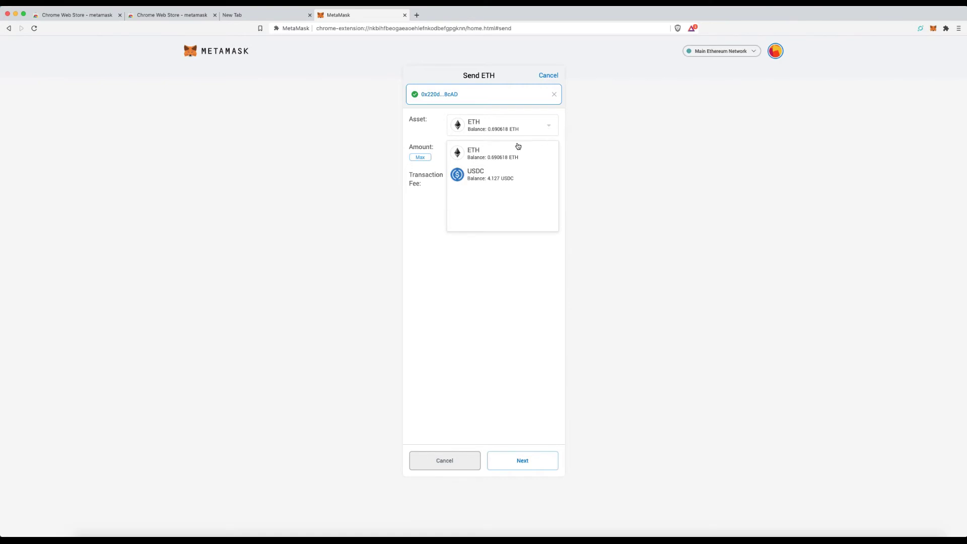
{"action": "left_click", "coordinate": [413, 233]}
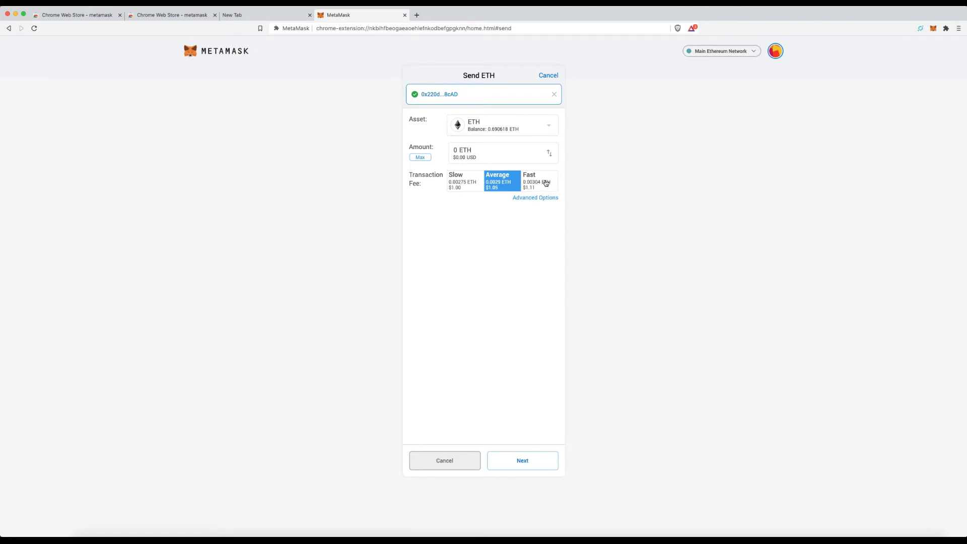
{"action": "left_click", "coordinate": [539, 198]}
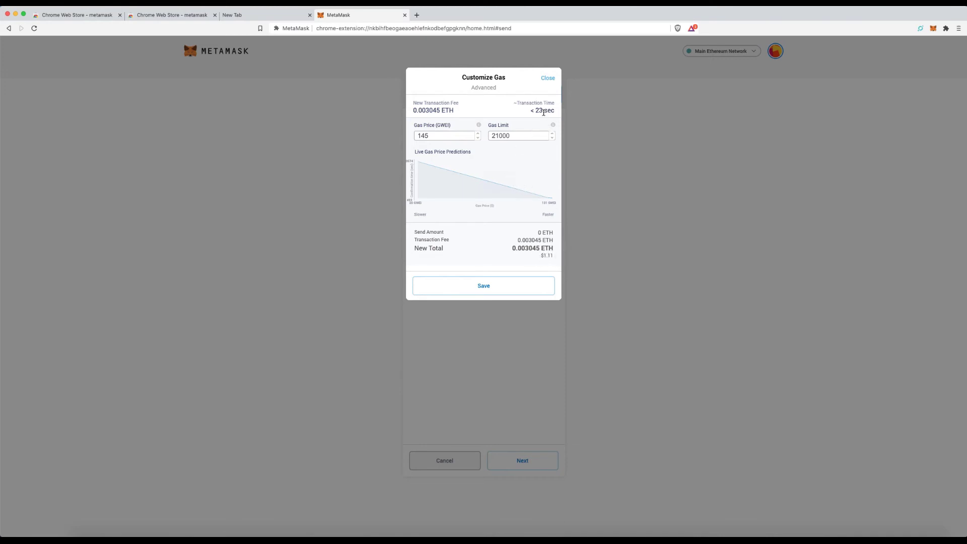
{"action": "left_click", "coordinate": [549, 79]}
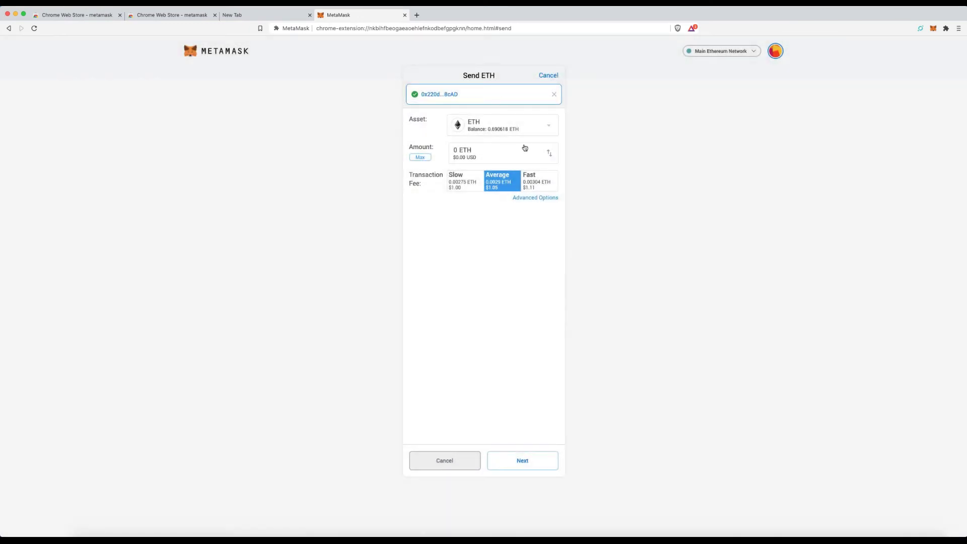
{"action": "left_click", "coordinate": [556, 78]}
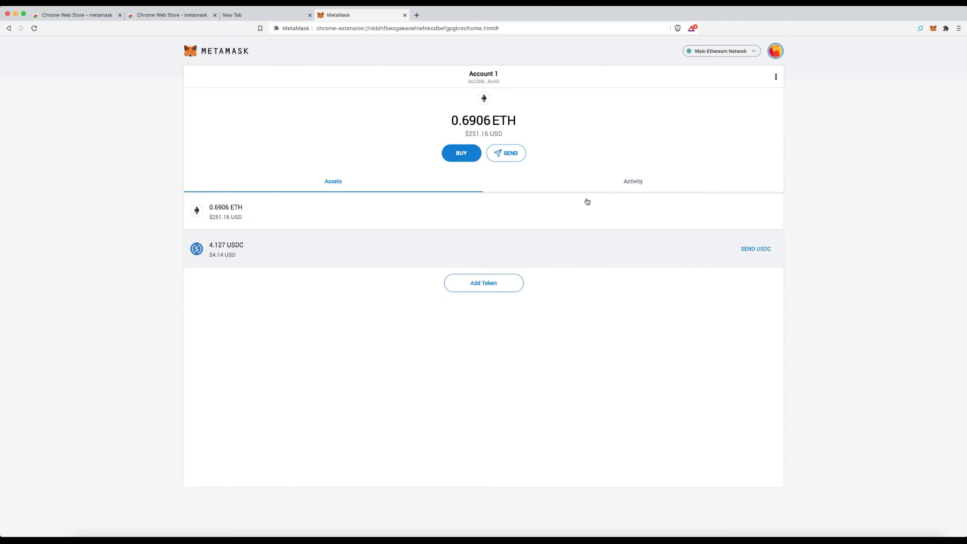
Search the tokens available to add for "nexo", clear the search and look at the custom token fields
{"action": "left_click", "coordinate": [776, 79]}
{"action": "left_click", "coordinate": [494, 283]}
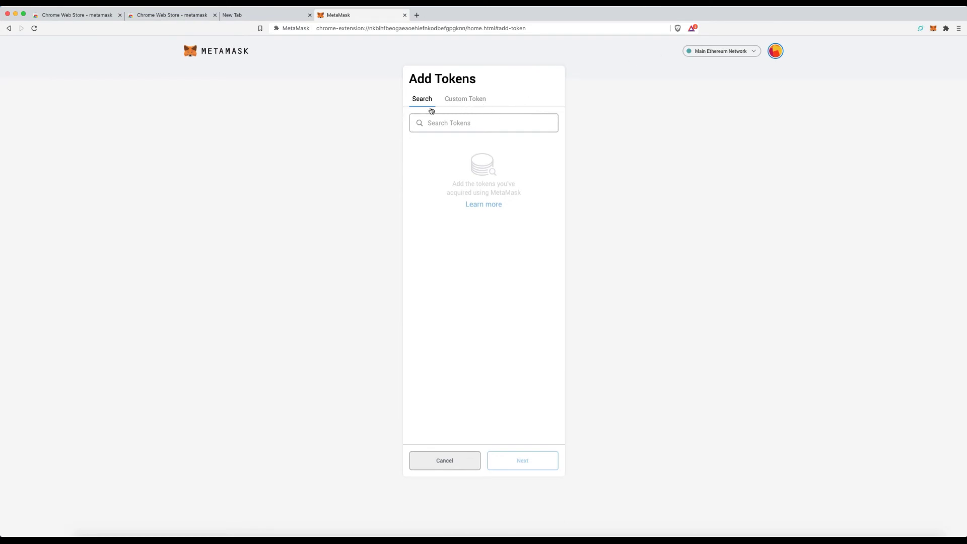
{"action": "left_click", "coordinate": [434, 126]}
{"action": "type", "text": "nex"}
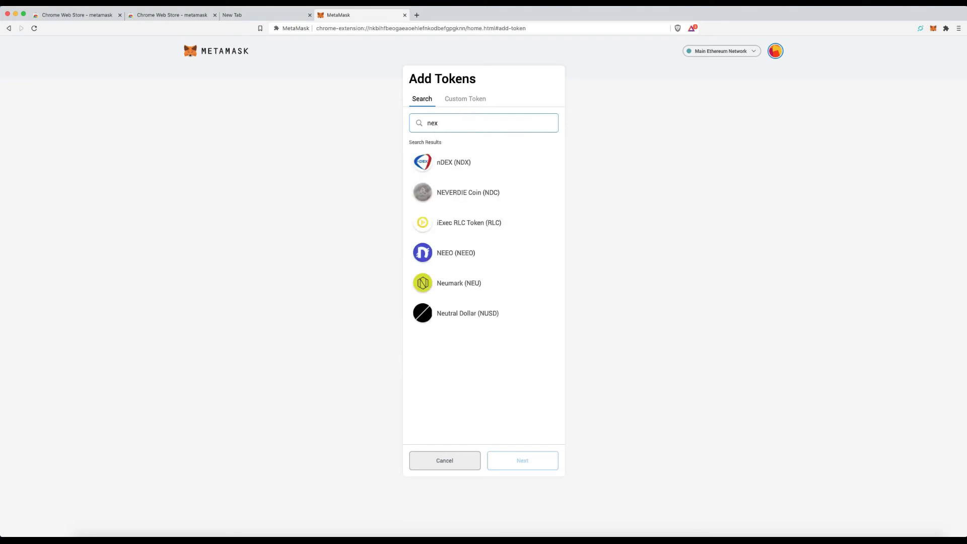
{"action": "type", "text": "o"}
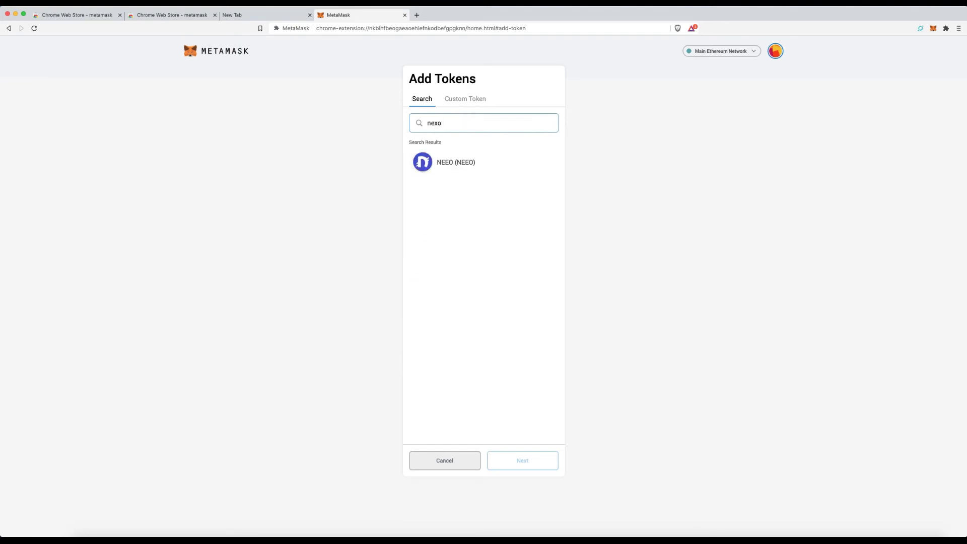
{"action": "key", "text": "BackSpace"}
{"action": "key", "text": "BackSpace"}
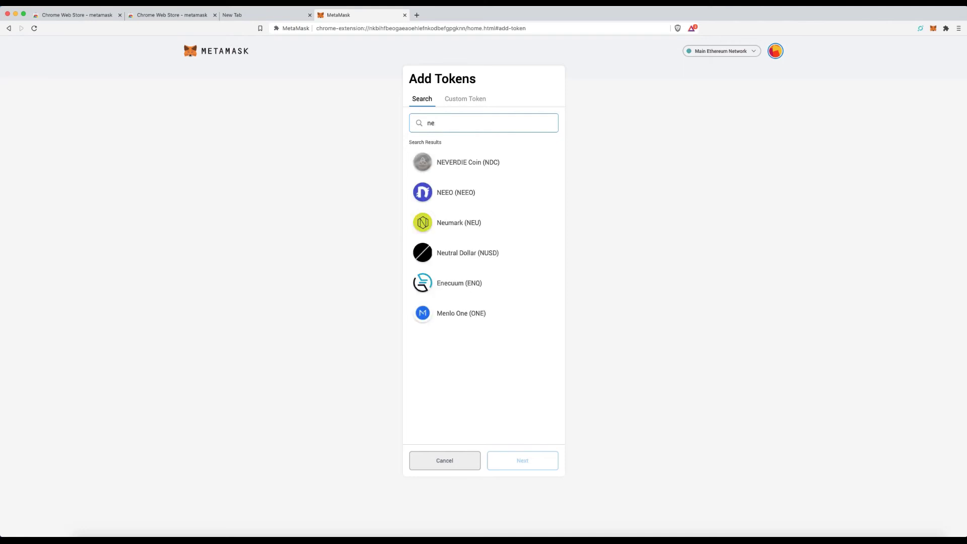
{"action": "key", "text": "BackSpace"}
{"action": "key", "text": "BackSpace"}
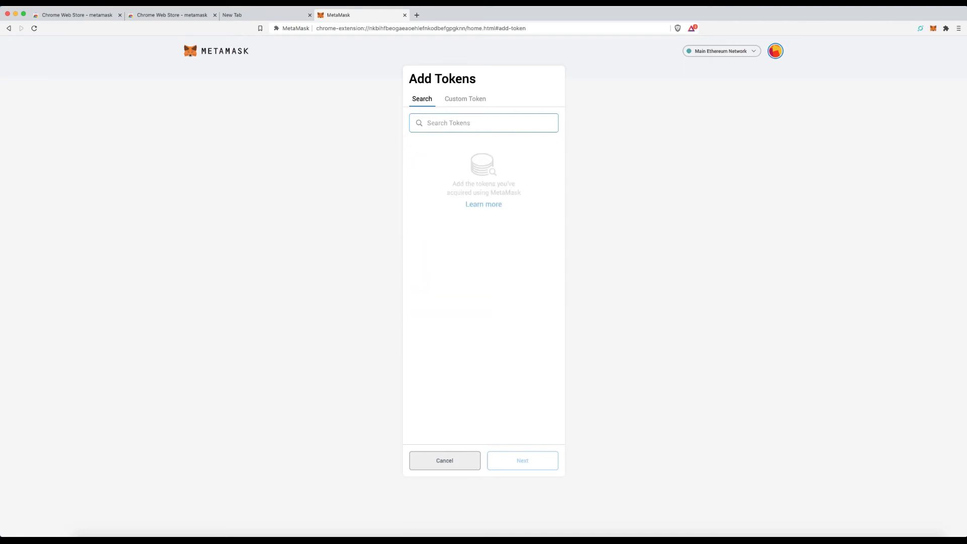
{"action": "left_click", "coordinate": [481, 103]}
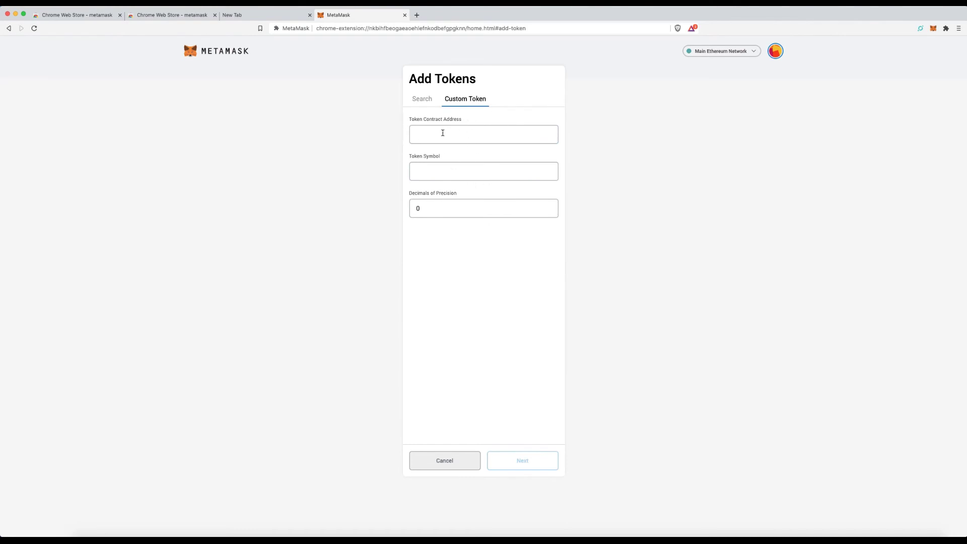
{"action": "left_click", "coordinate": [429, 100]}
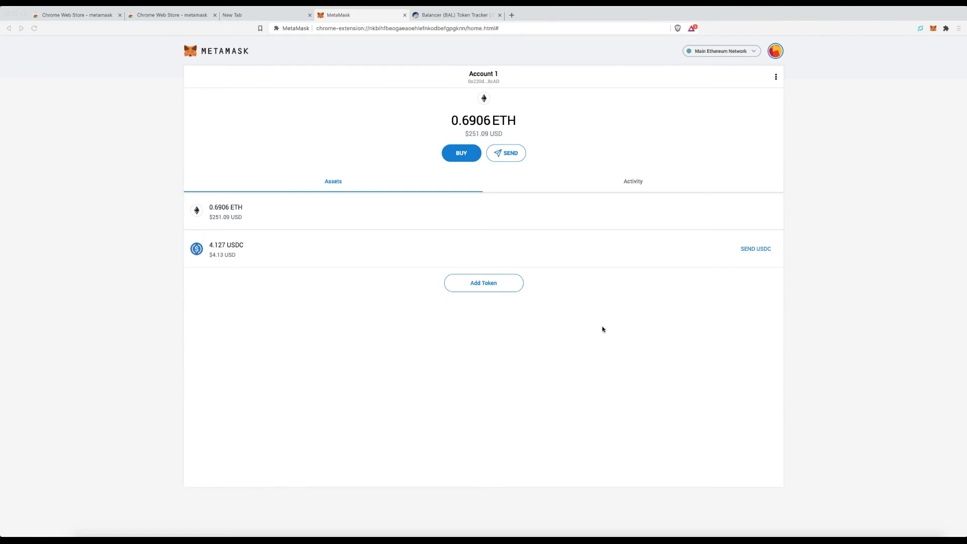
Search the tokens available to add to Account 1 for "bal"
{"action": "left_click", "coordinate": [481, 286]}
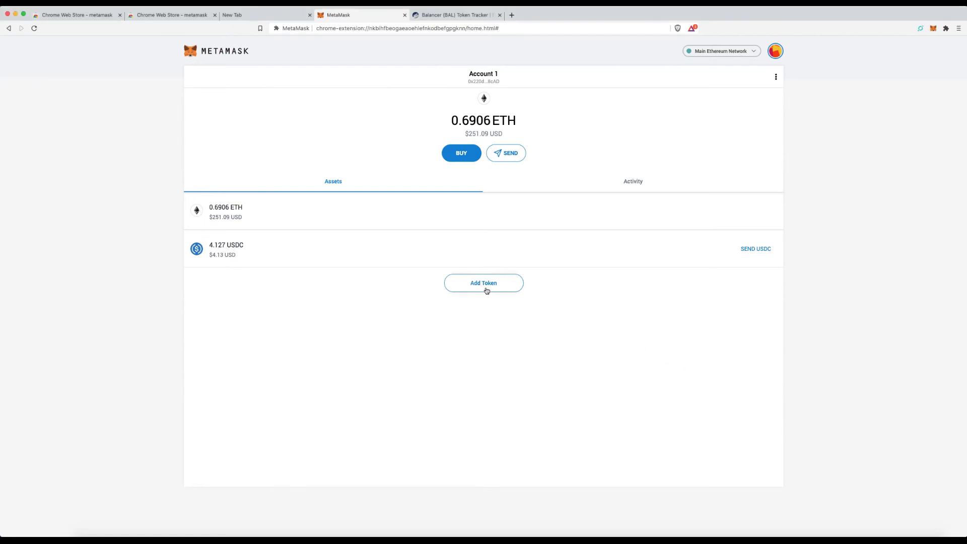
{"action": "left_click", "coordinate": [486, 288]}
{"action": "left_click", "coordinate": [457, 122]}
{"action": "type", "text": "bal"}
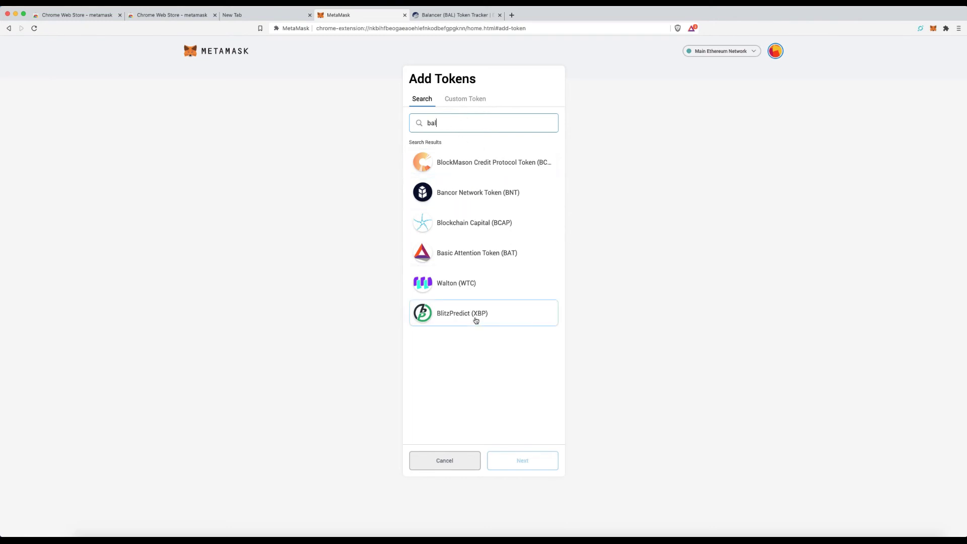
Copy the Balancer (BAL) contract address from its Etherscan page and paste it as the custom token's contract address in MetaMask
{"action": "left_click", "coordinate": [468, 102]}
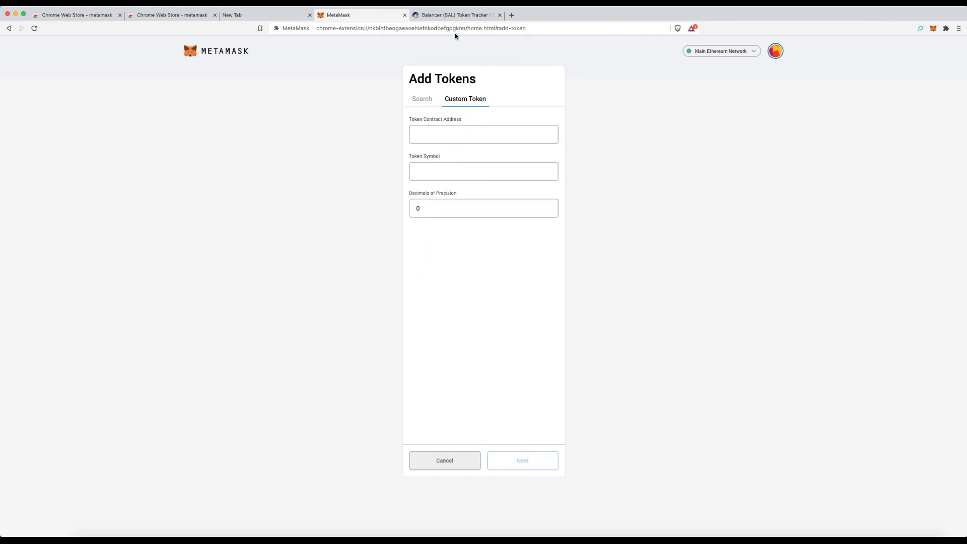
{"action": "left_click", "coordinate": [459, 15]}
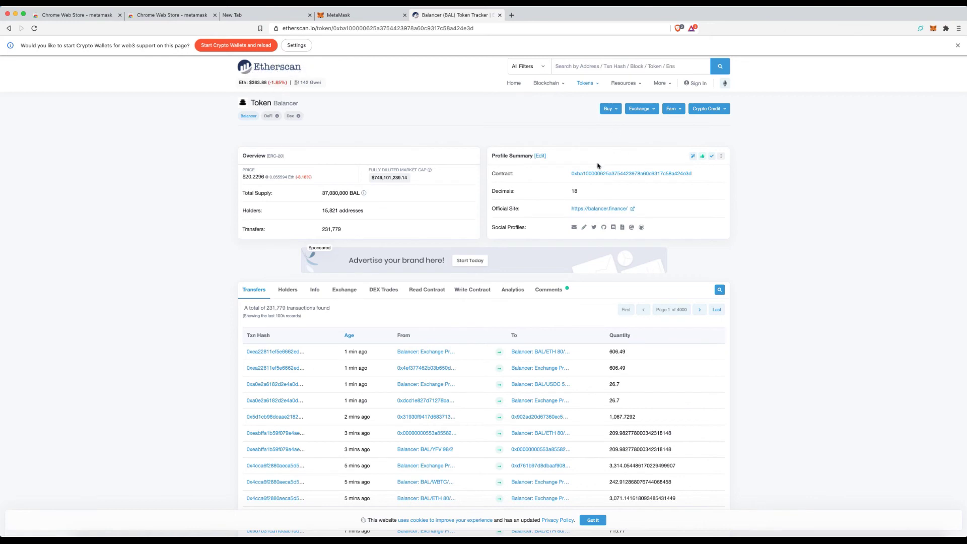
{"action": "left_click", "coordinate": [698, 174]}
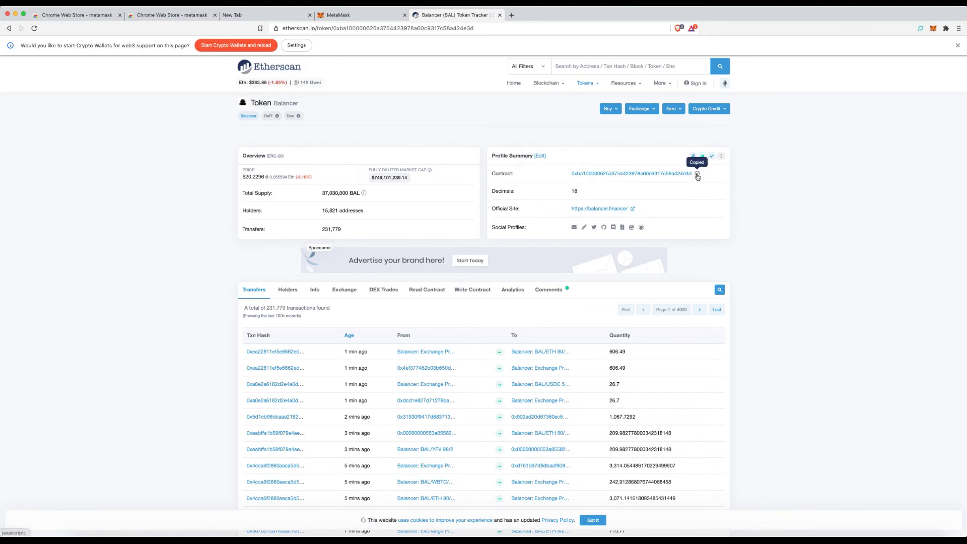
{"action": "left_click", "coordinate": [366, 21]}
{"action": "left_click", "coordinate": [457, 136]}
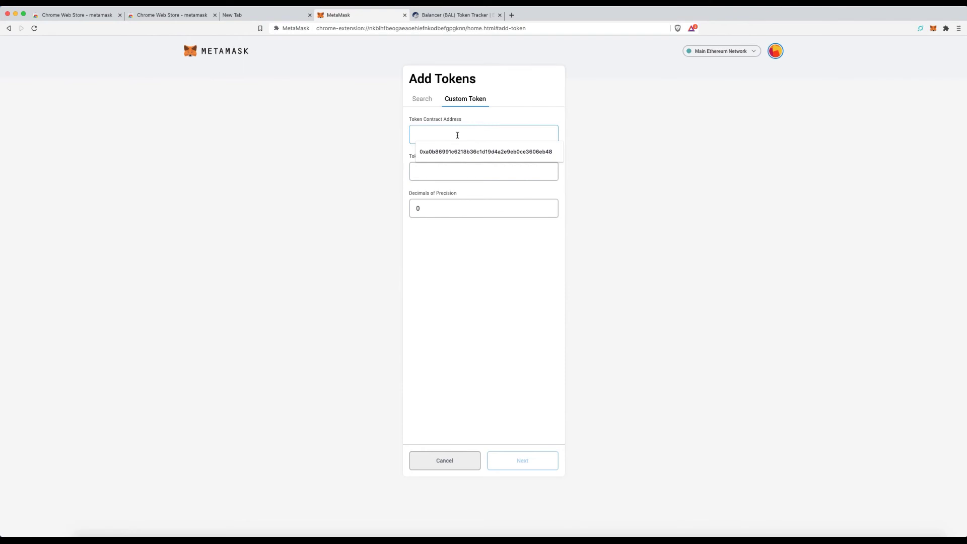
{"action": "key", "text": "super+v"}
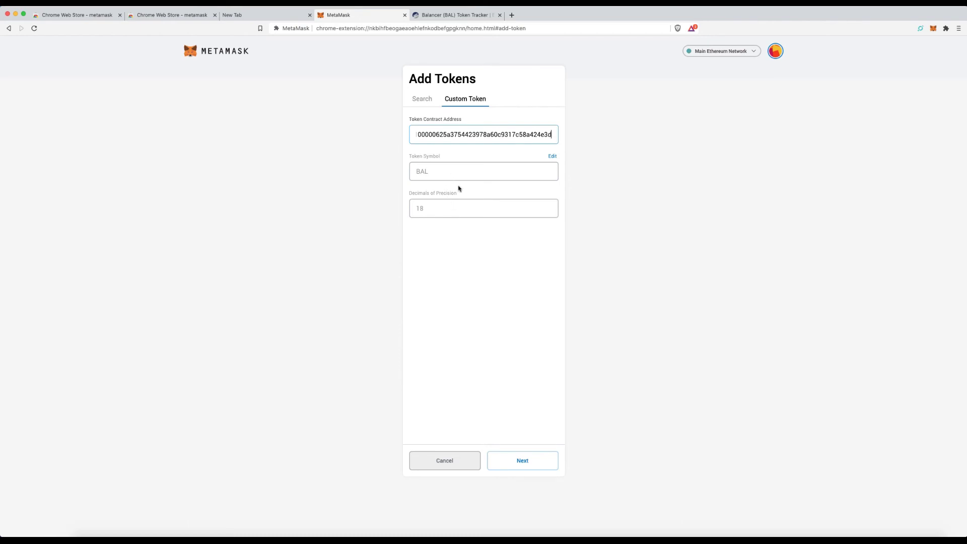
Add the custom BAL token to Account 1 and return to the account's asset overview
{"action": "left_click", "coordinate": [539, 459]}
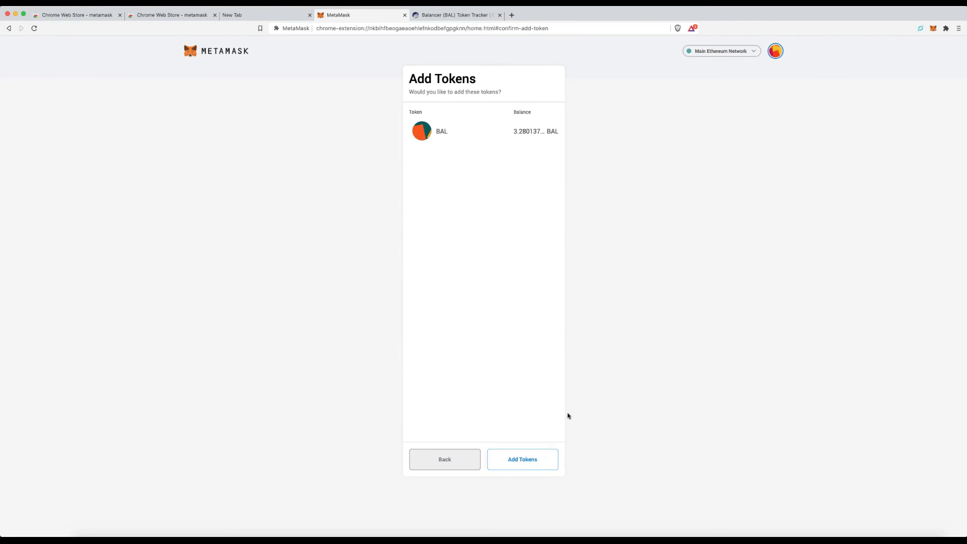
{"action": "left_click", "coordinate": [531, 462]}
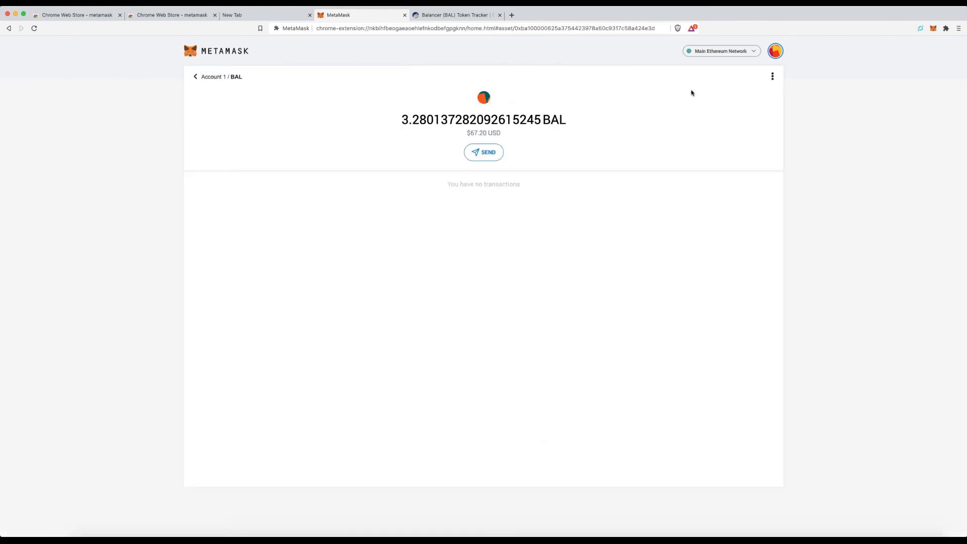
{"action": "left_click", "coordinate": [219, 77]}
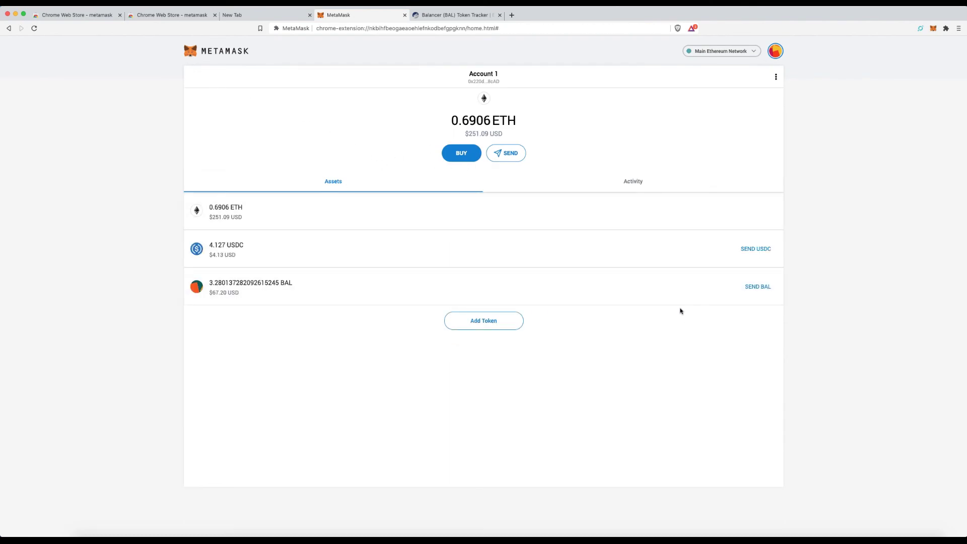
Look at the recipient options for sending BAL and cancel the transfer
{"action": "left_click", "coordinate": [757, 286]}
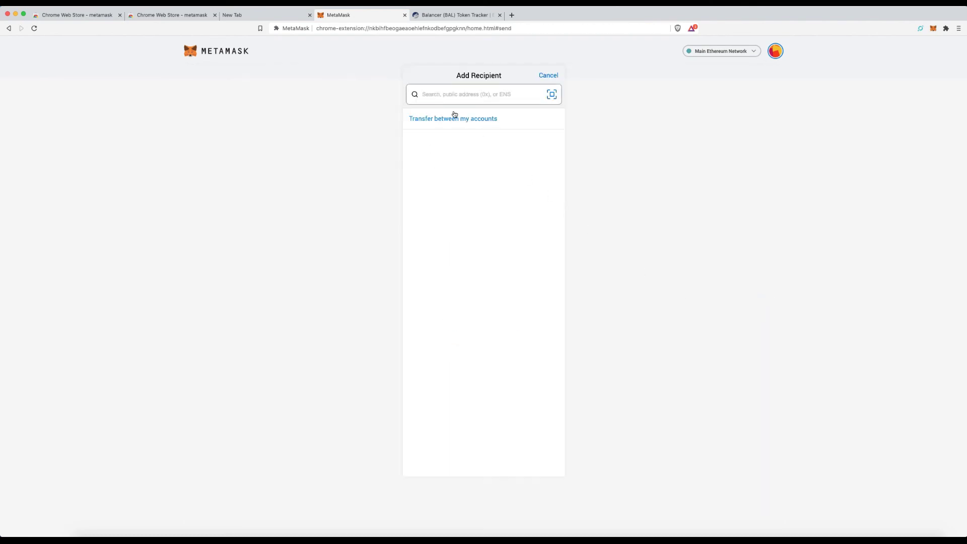
{"action": "left_click", "coordinate": [548, 76]}
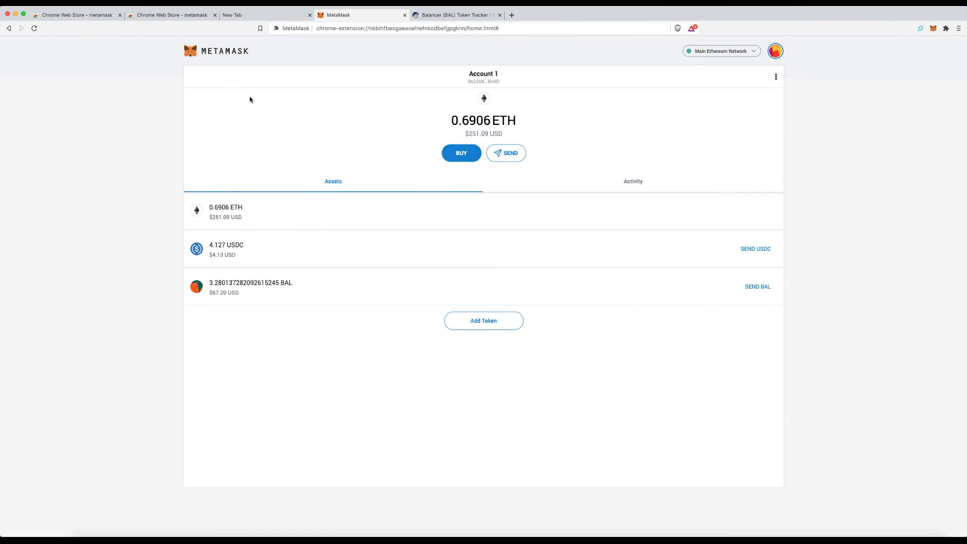
Examine the options for depositing or buying Ether, look at the list of own accounts, and close both
{"action": "left_click", "coordinate": [466, 156]}
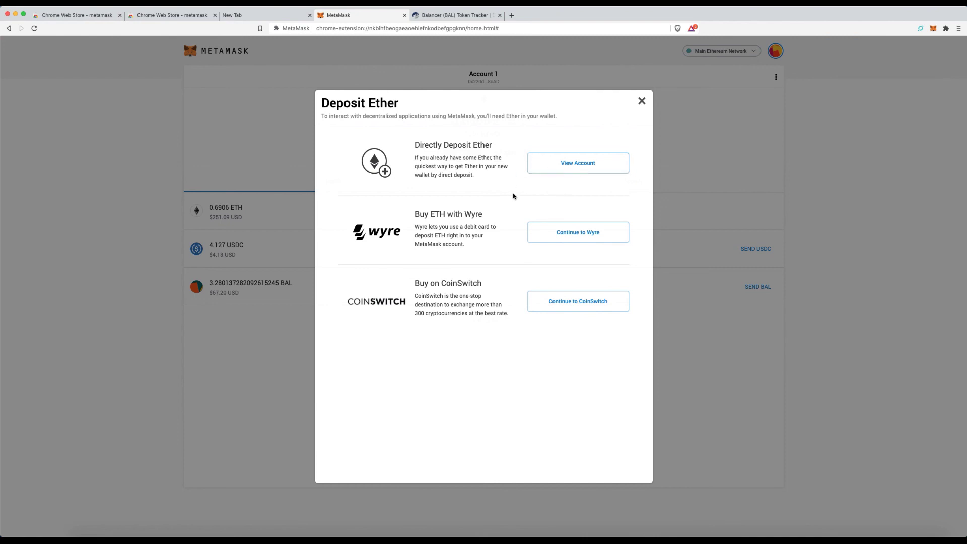
{"action": "left_click", "coordinate": [643, 102]}
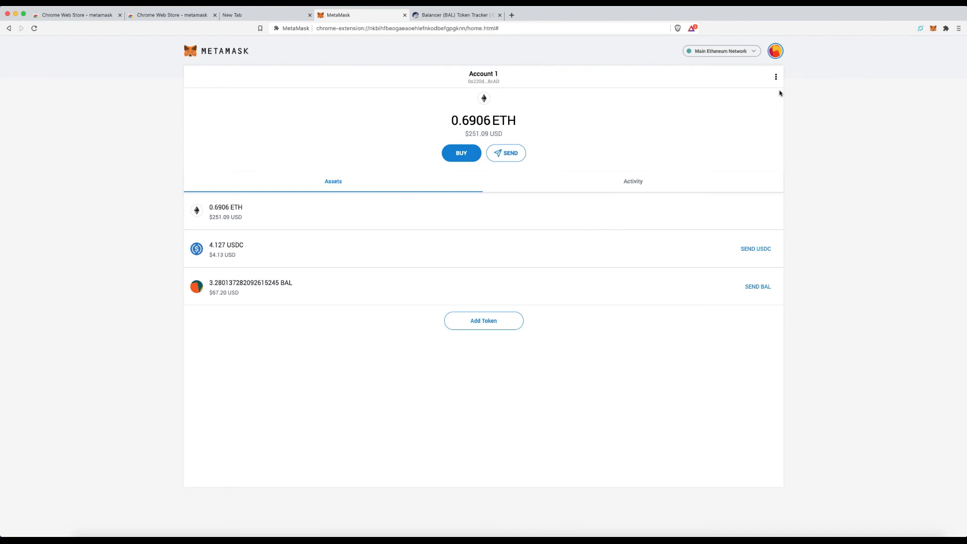
{"action": "left_click", "coordinate": [776, 54]}
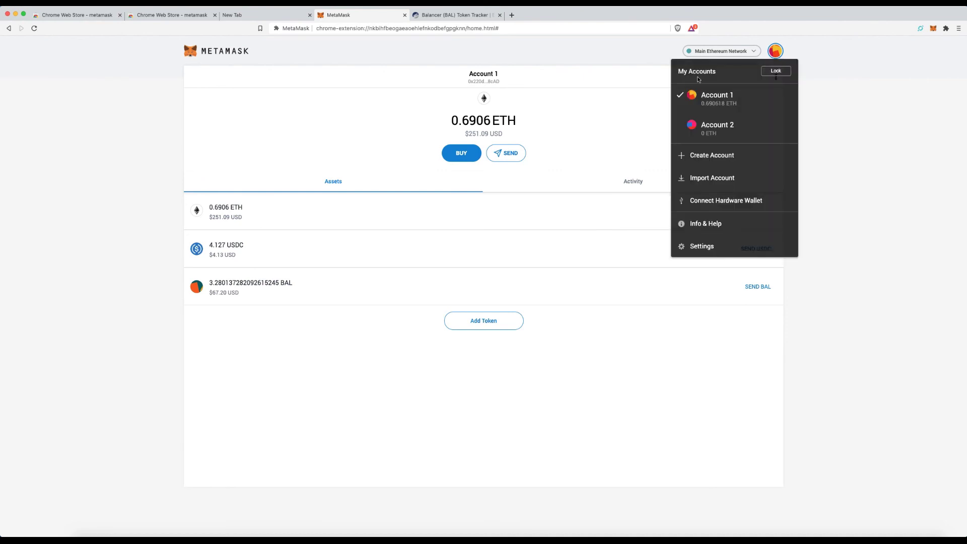
{"action": "left_click", "coordinate": [598, 146]}
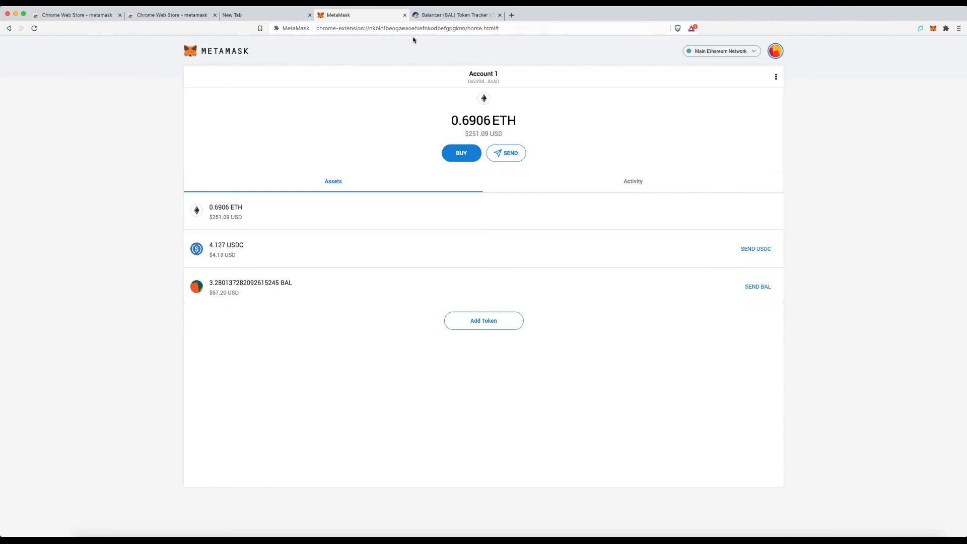